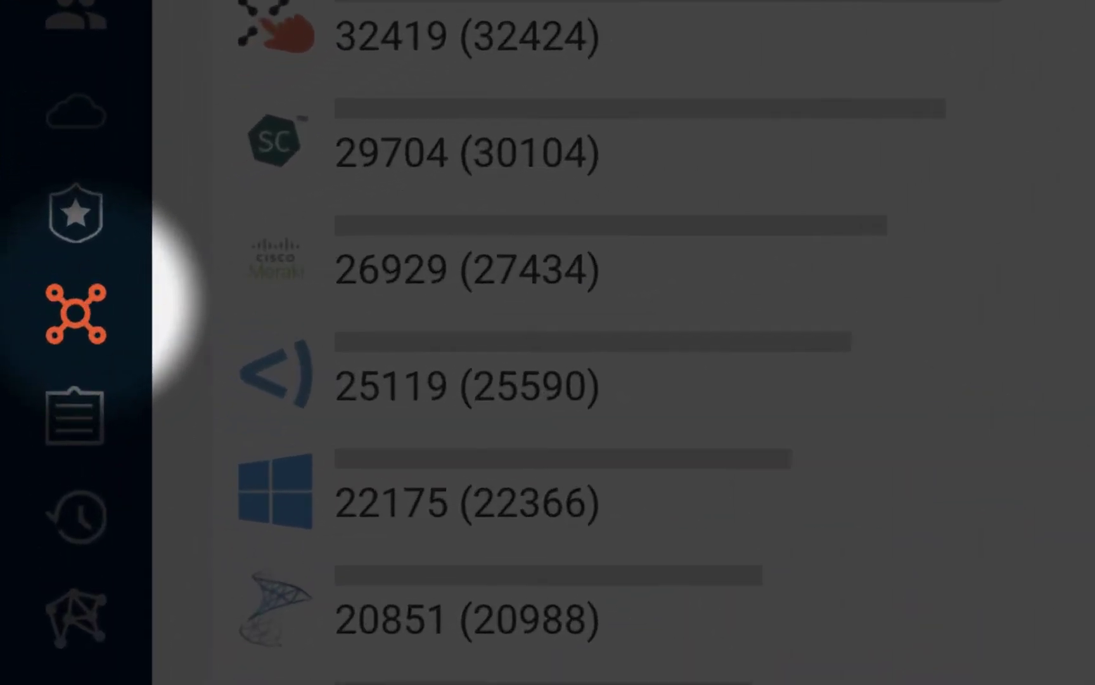
Go to the Adapters page from the left sidebar to list all 422 adapters
{"action": "left_click", "coordinate": [76, 314]}
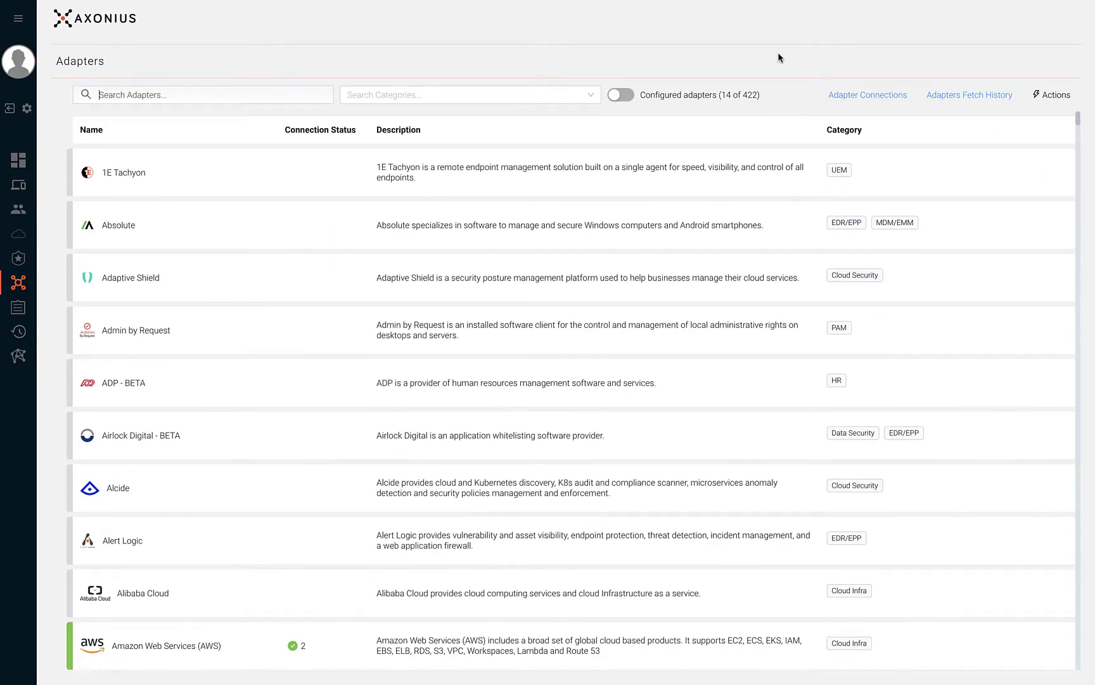
Turn on the Configured adapters toggle to show just the 14 configured adapters
{"action": "left_click", "coordinate": [621, 95]}
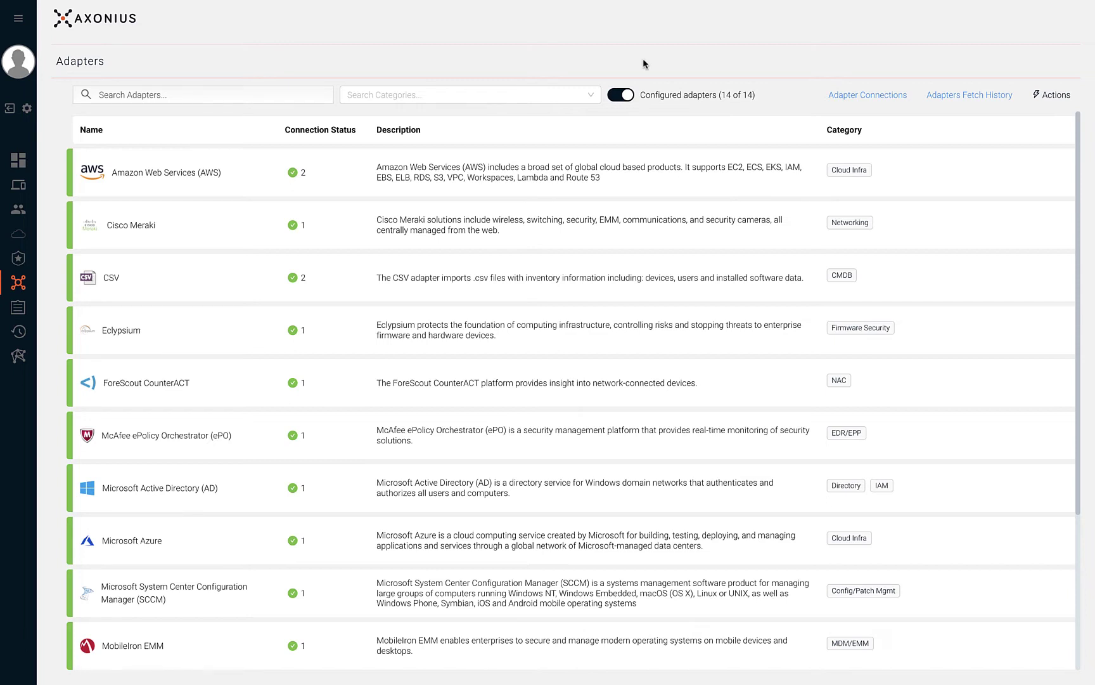
Search all adapters for 'ten' and start a new Tenable.sc (SecurityCenter) connection
{"action": "left_click", "coordinate": [625, 95]}
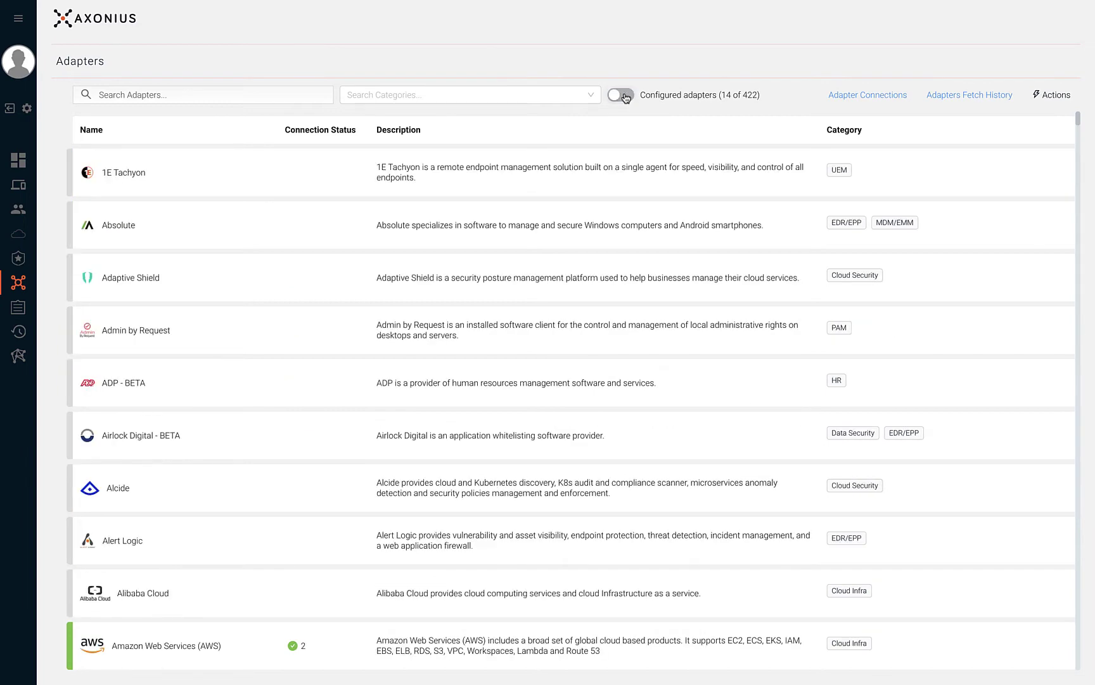
{"action": "left_click", "coordinate": [585, 94]}
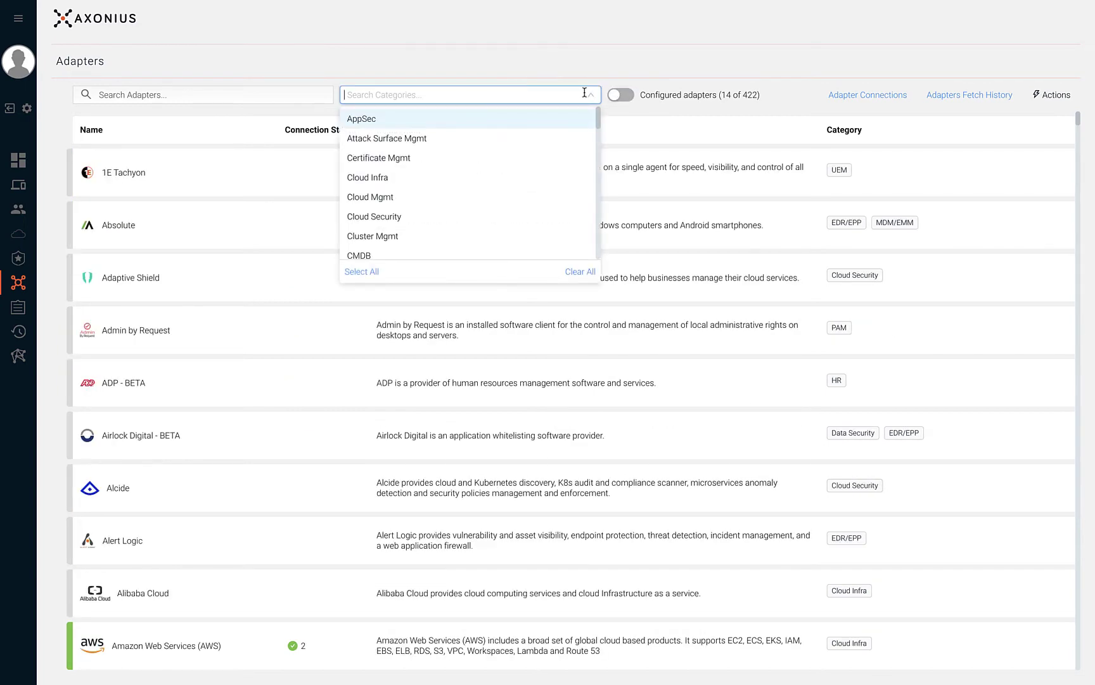
{"action": "left_click", "coordinate": [292, 95]}
{"action": "type", "text": "ten"}
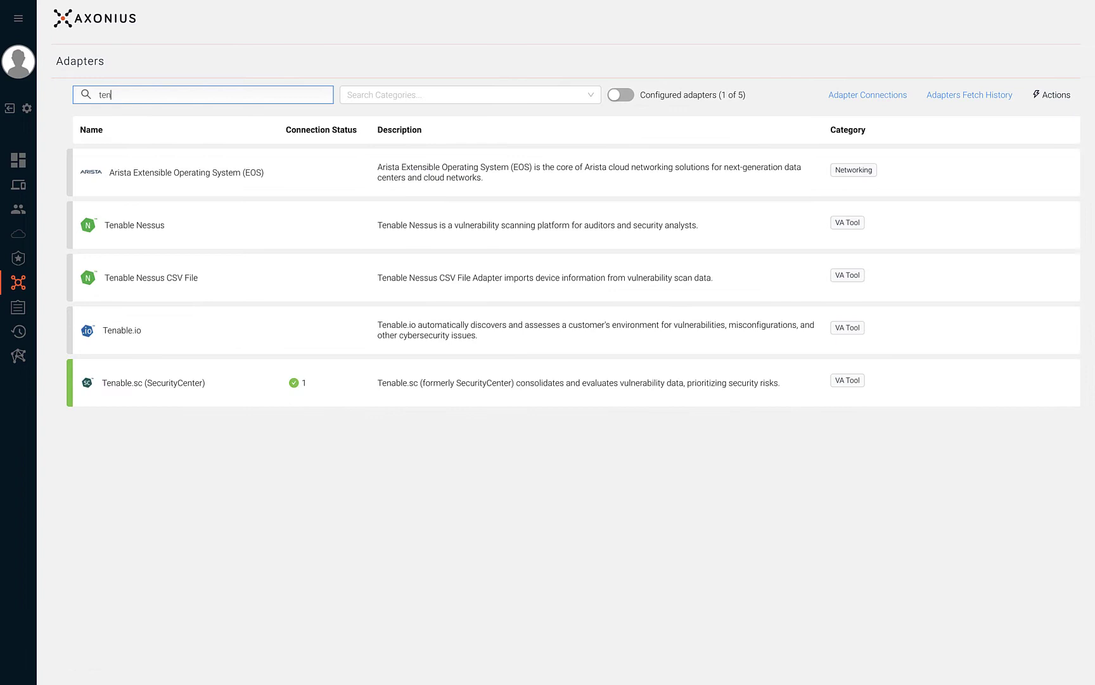
{"action": "left_click", "coordinate": [252, 371]}
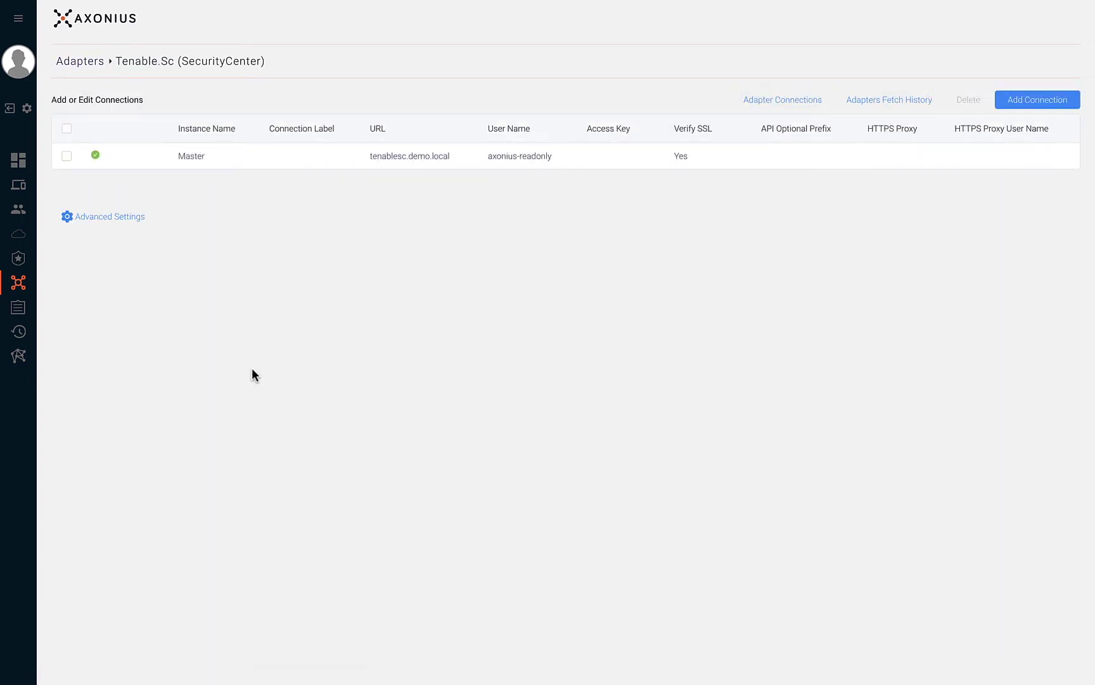
{"action": "left_click", "coordinate": [1015, 102]}
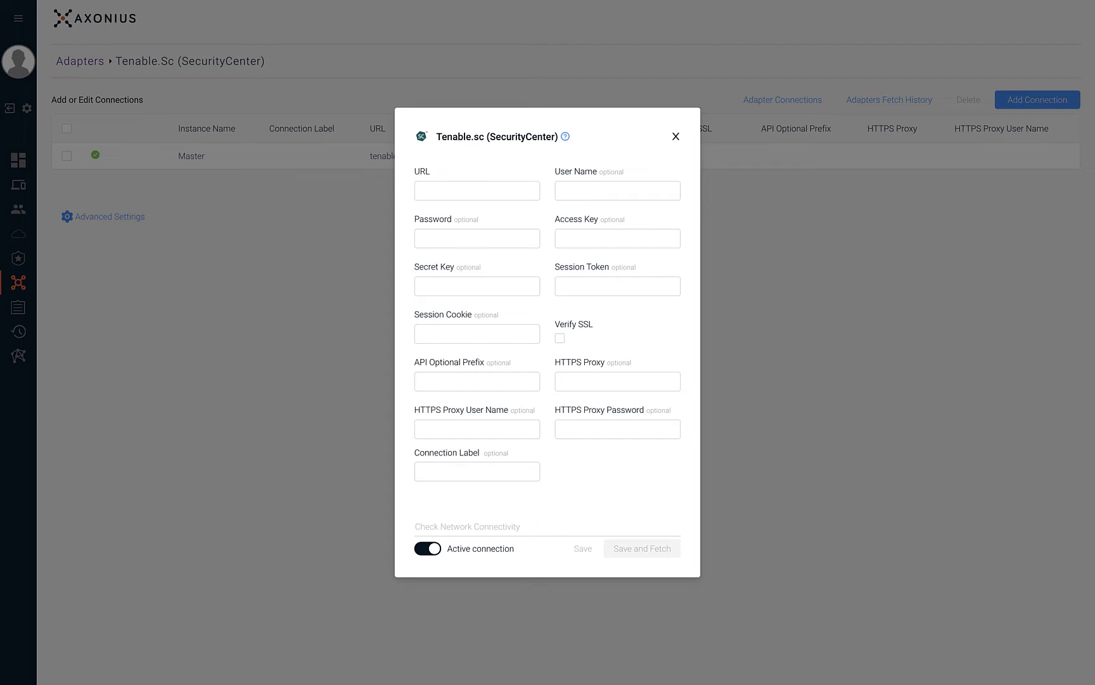
{"action": "left_click", "coordinate": [519, 198]}
{"action": "type", "text": "h"}
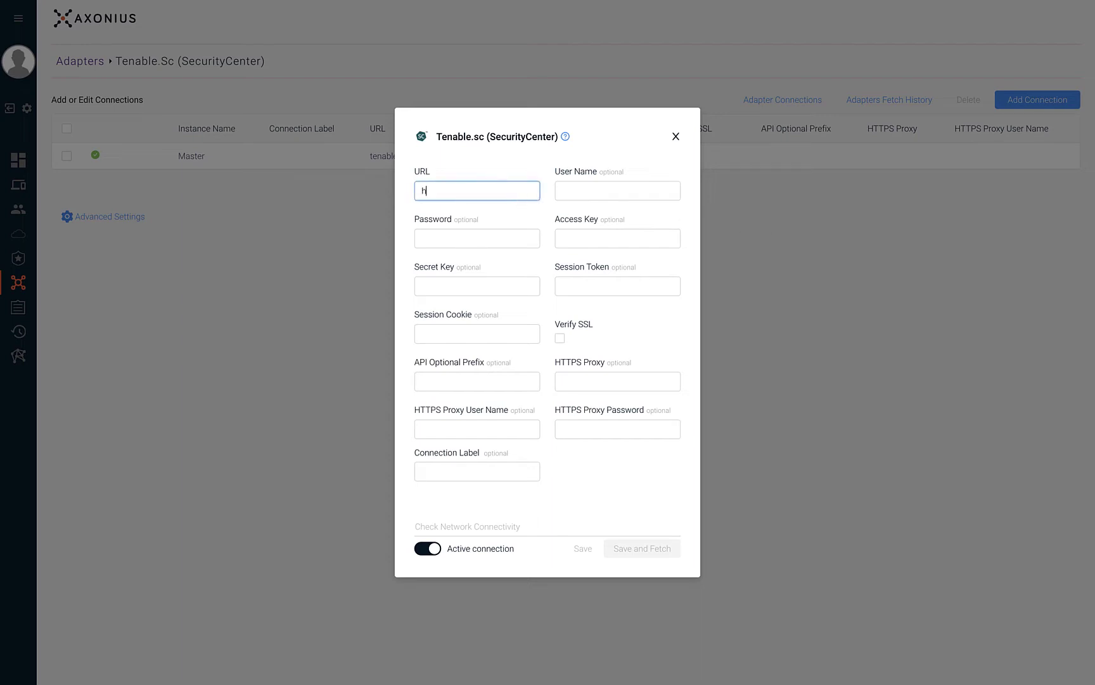
{"action": "type", "text": "ttps://t"}
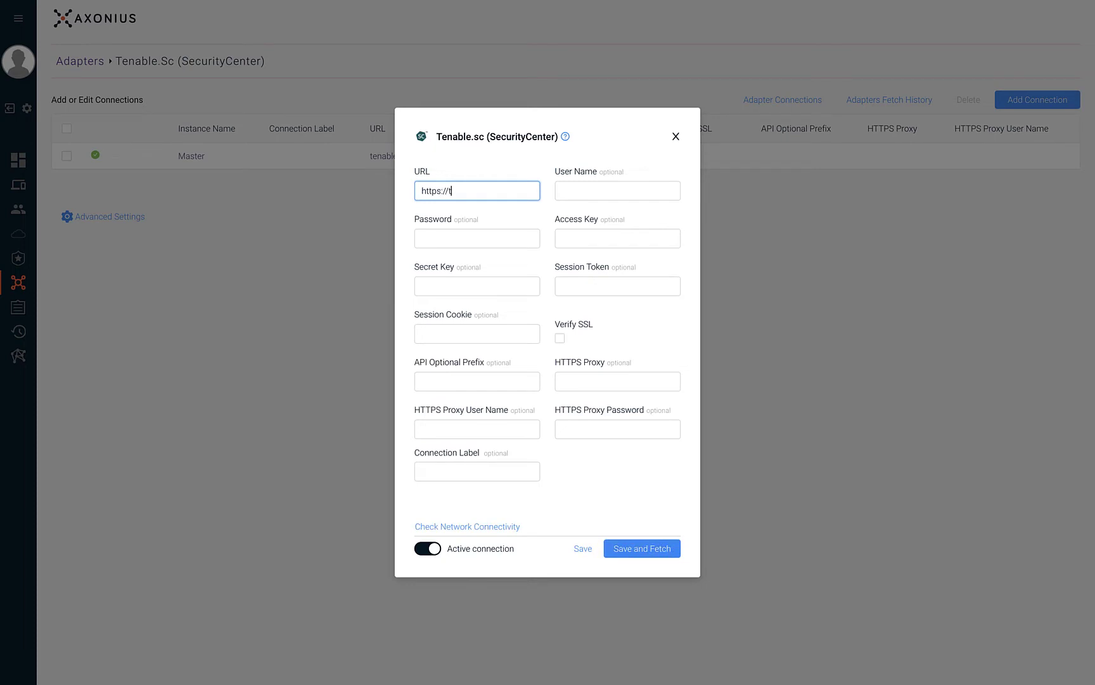
{"action": "type", "text": "est.com"}
{"action": "left_click", "coordinate": [618, 190]}
{"action": "type", "text": "admin"}
{"action": "left_click", "coordinate": [476, 237]}
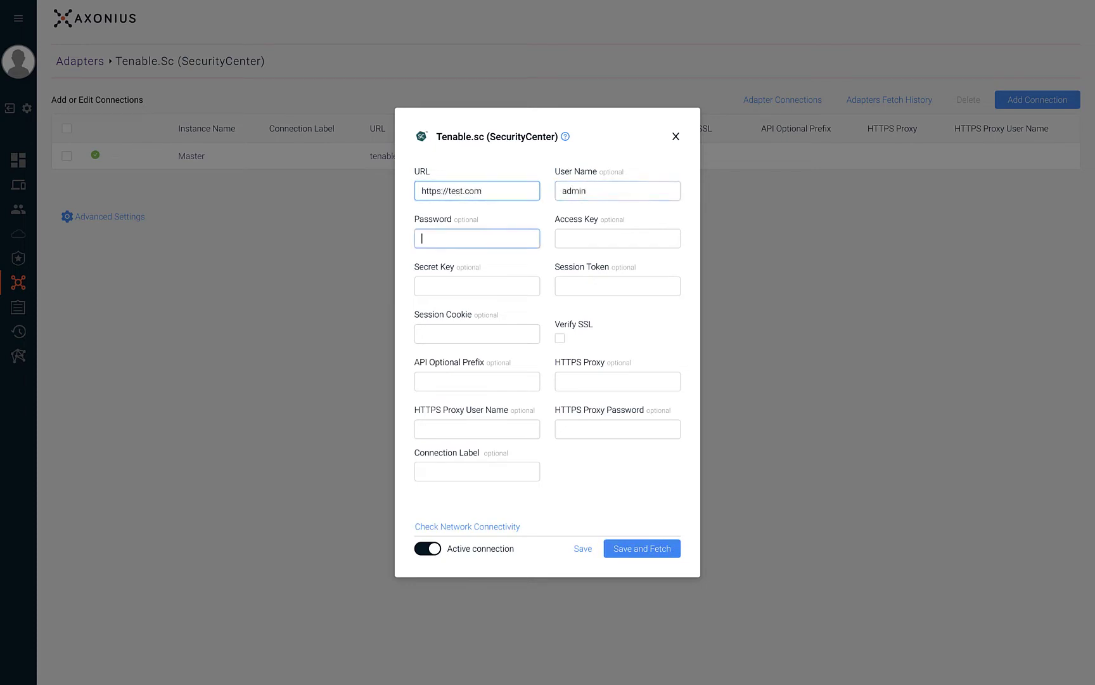
{"action": "type", "text": "admin"}
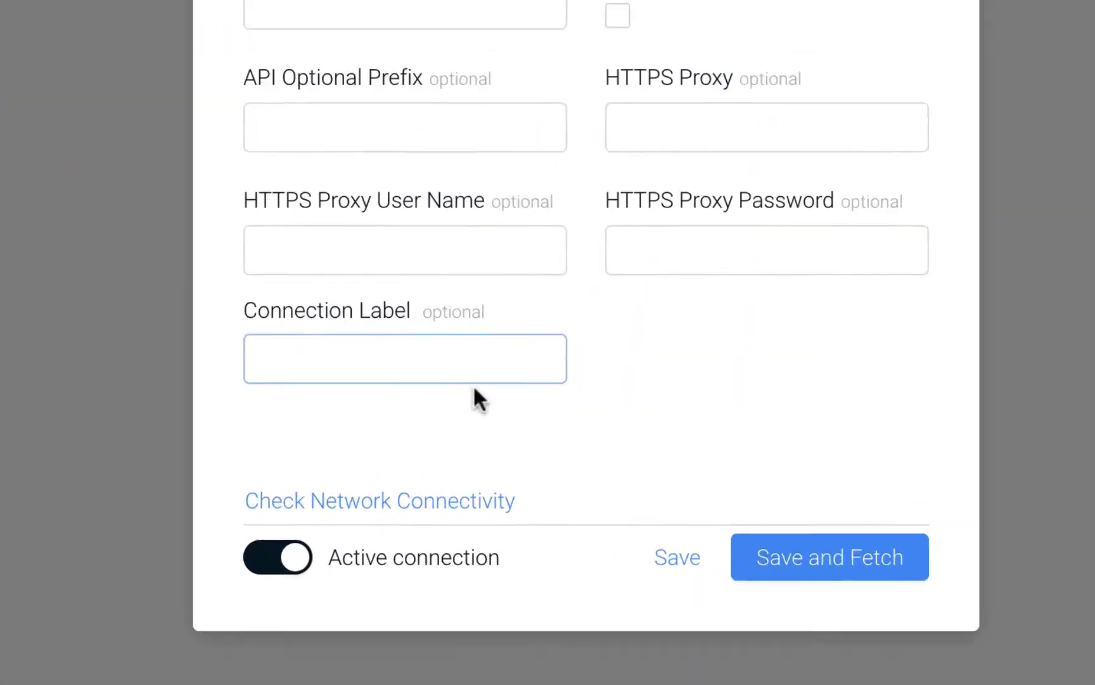
Set the connection label to 'Tenable Test Instance'
{"action": "left_click", "coordinate": [500, 473]}
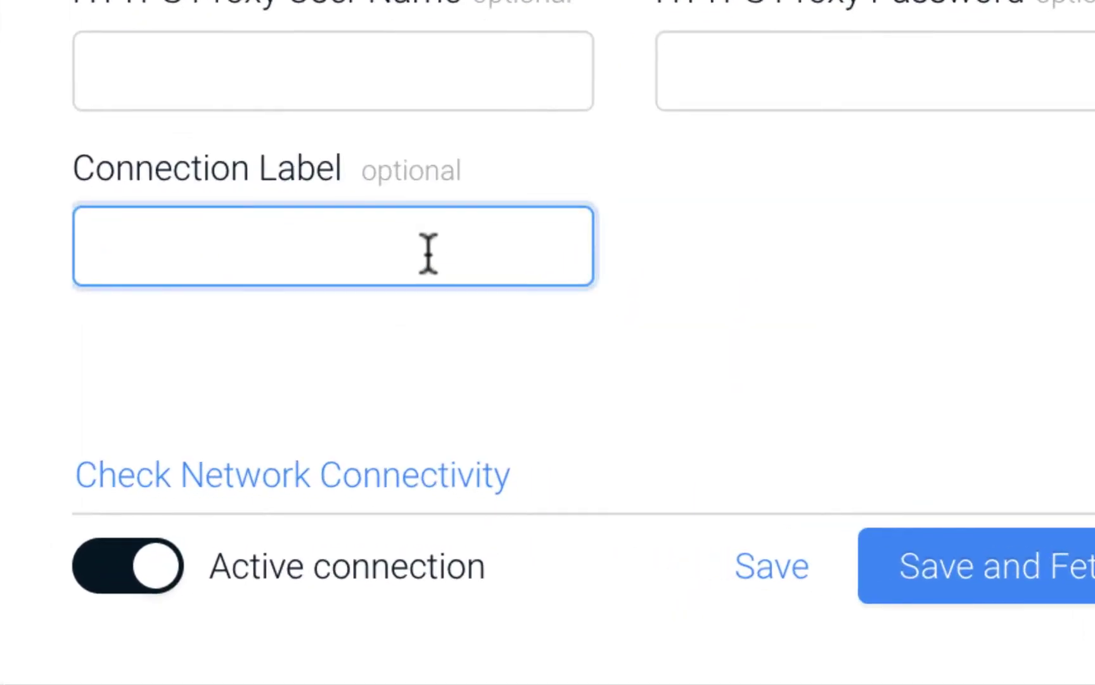
{"action": "type", "text": "Tenable Test Inst"}
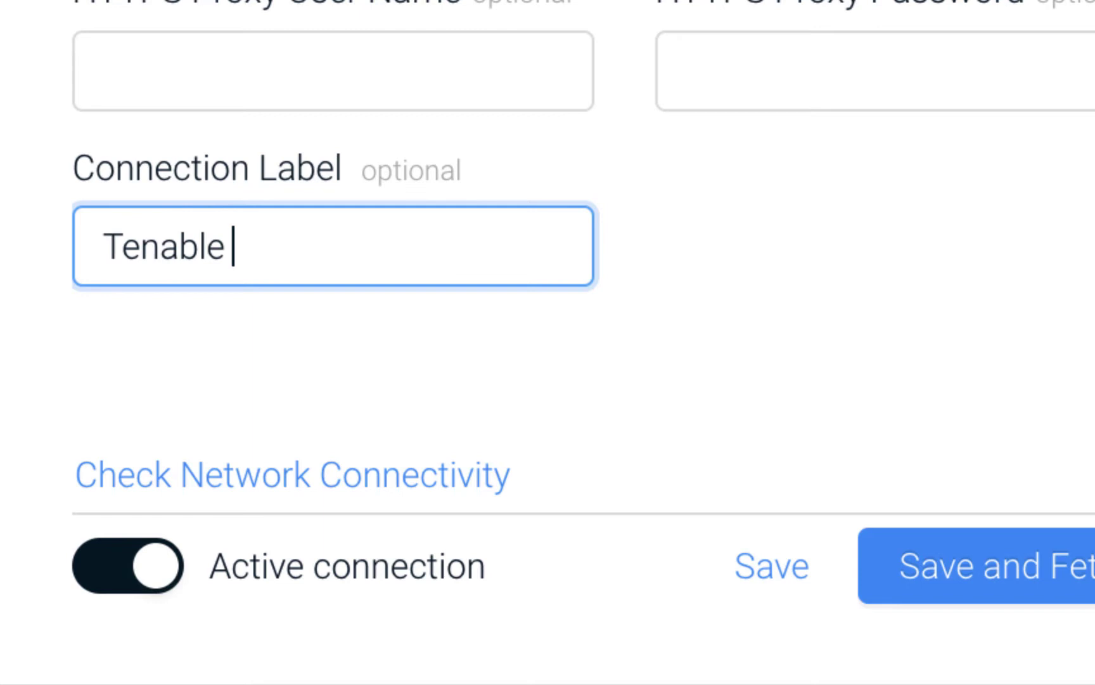
{"action": "type", "text": "ance"}
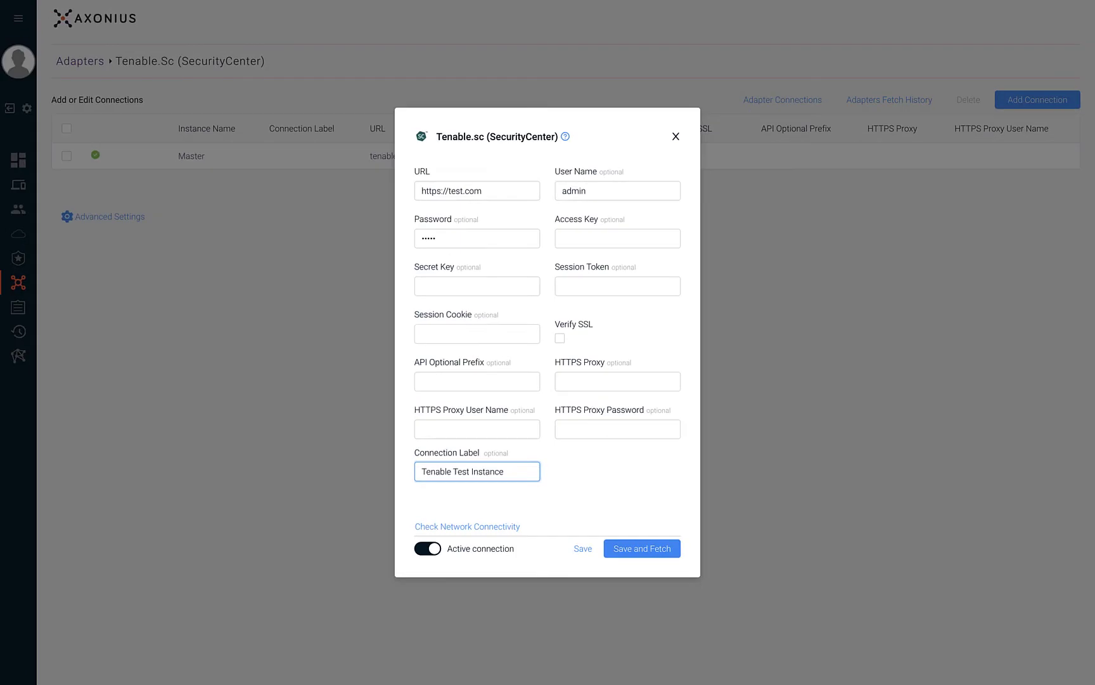
{"action": "left_click", "coordinate": [799, 251]}
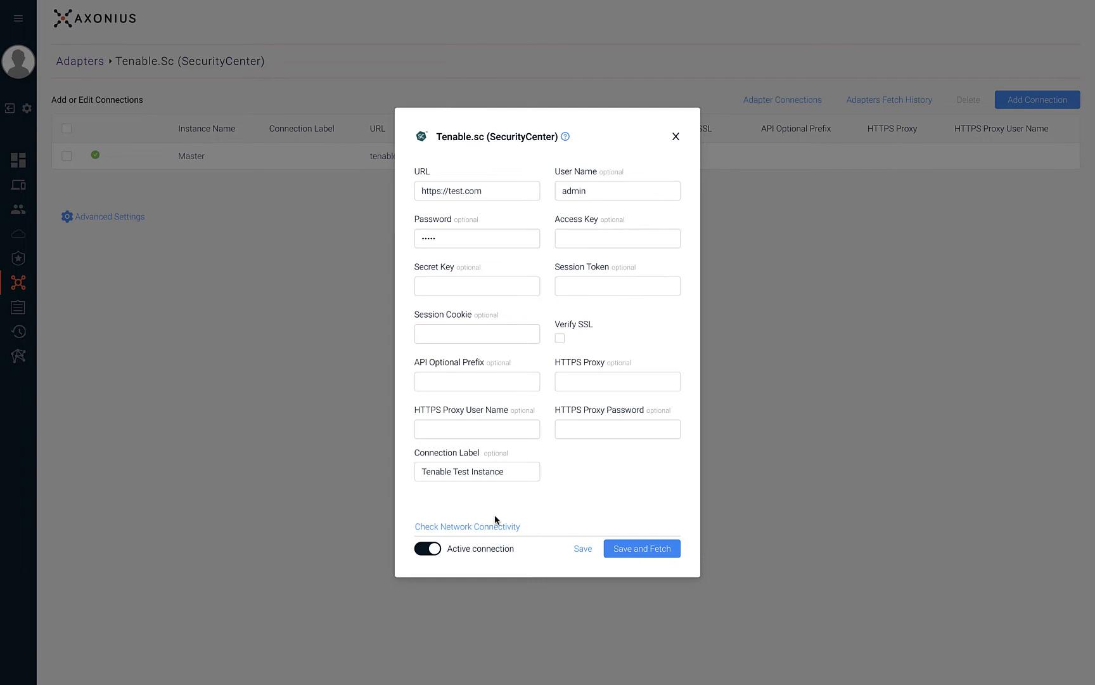
{"action": "left_click", "coordinate": [429, 549]}
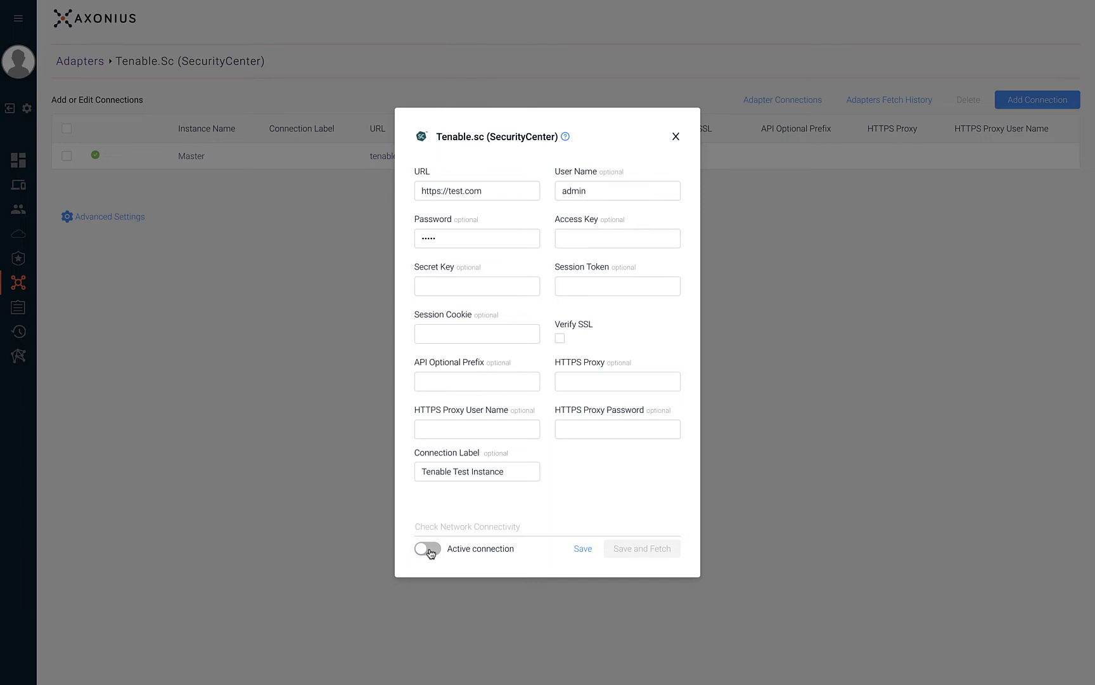
{"action": "left_click", "coordinate": [429, 549]}
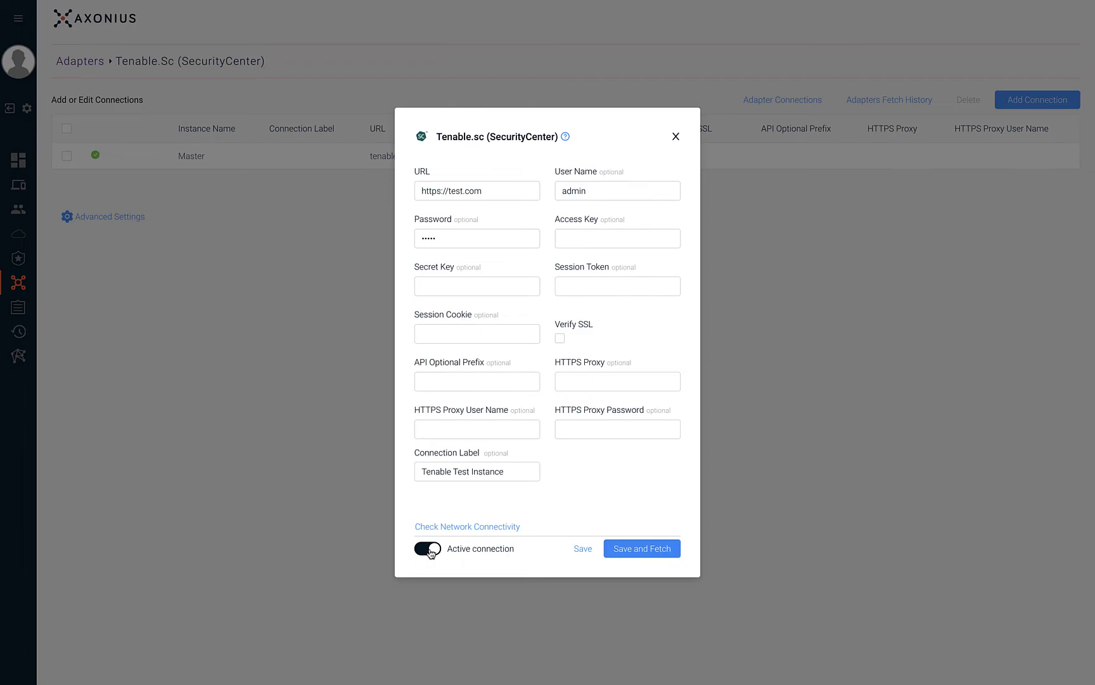
Dismiss the unsaved connection form, returning to the list with the healthy Master connection
{"action": "left_click", "coordinate": [581, 549]}
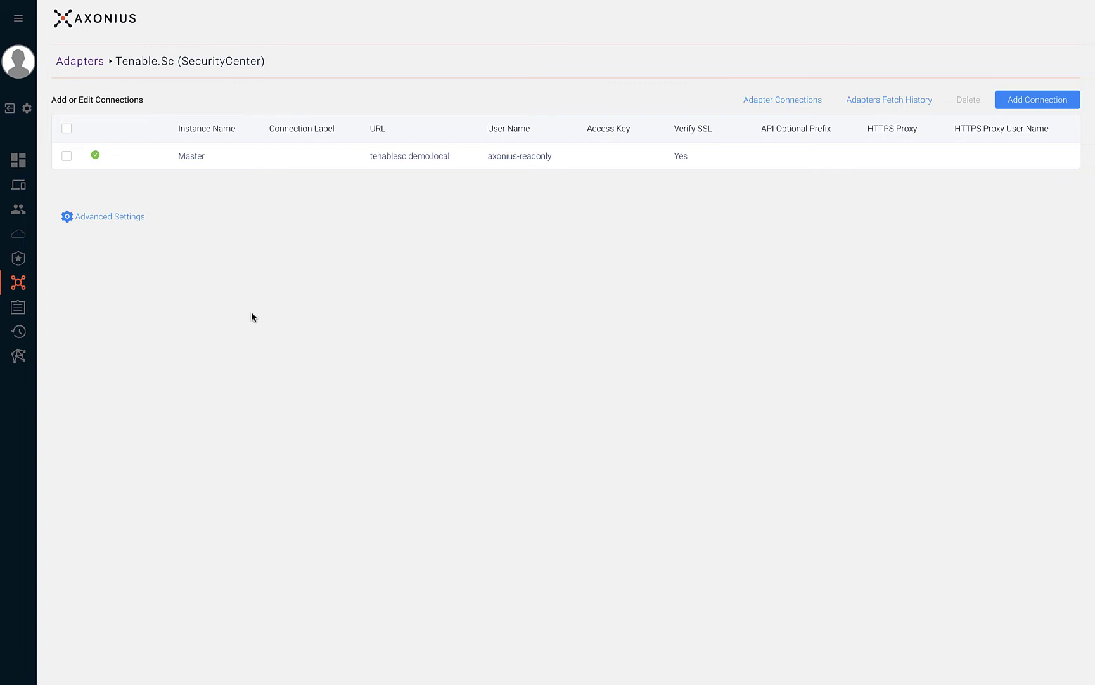
Expand Advanced Settings to show the 2160-hour ignore and 100000-hour deletion thresholds
{"action": "left_click", "coordinate": [110, 219]}
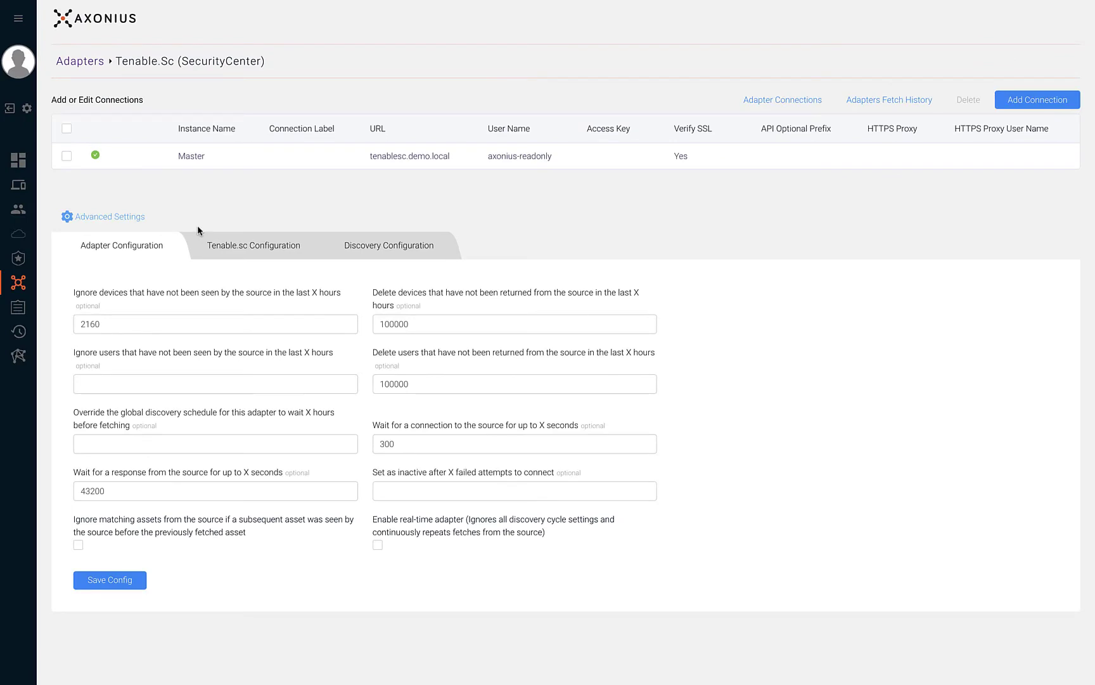
Skip devices without MAC and hostname, and schedule discovery every 1 day at 13:00 with per-connection scheduling
{"action": "left_click", "coordinate": [295, 241]}
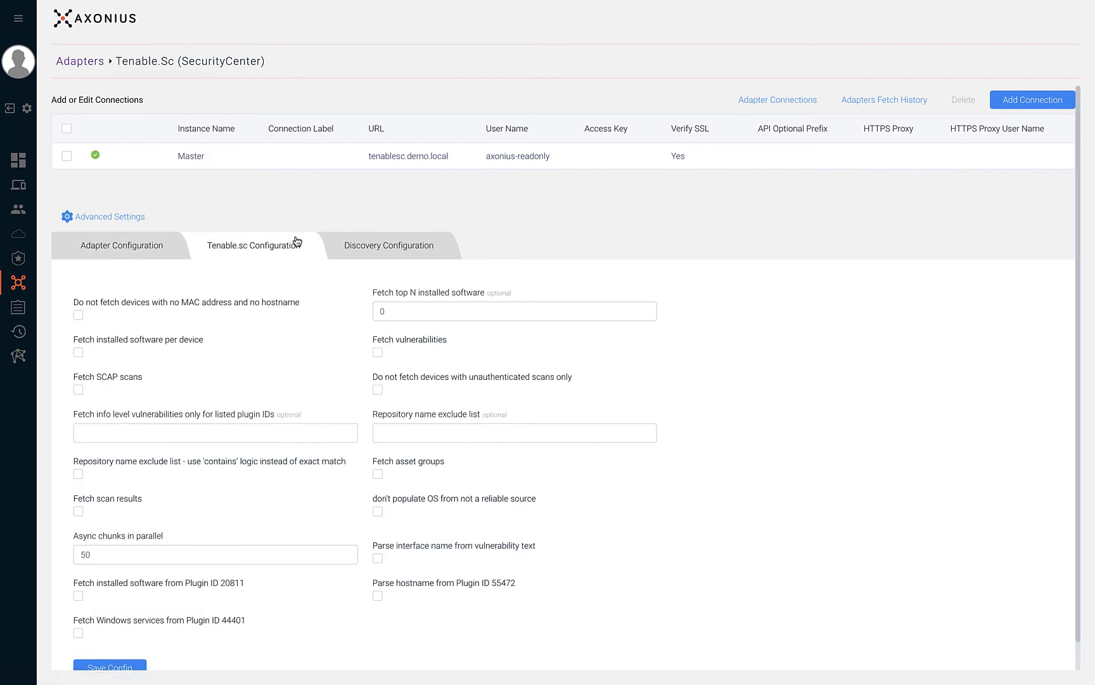
{"action": "left_click", "coordinate": [85, 317]}
{"action": "left_click", "coordinate": [352, 254]}
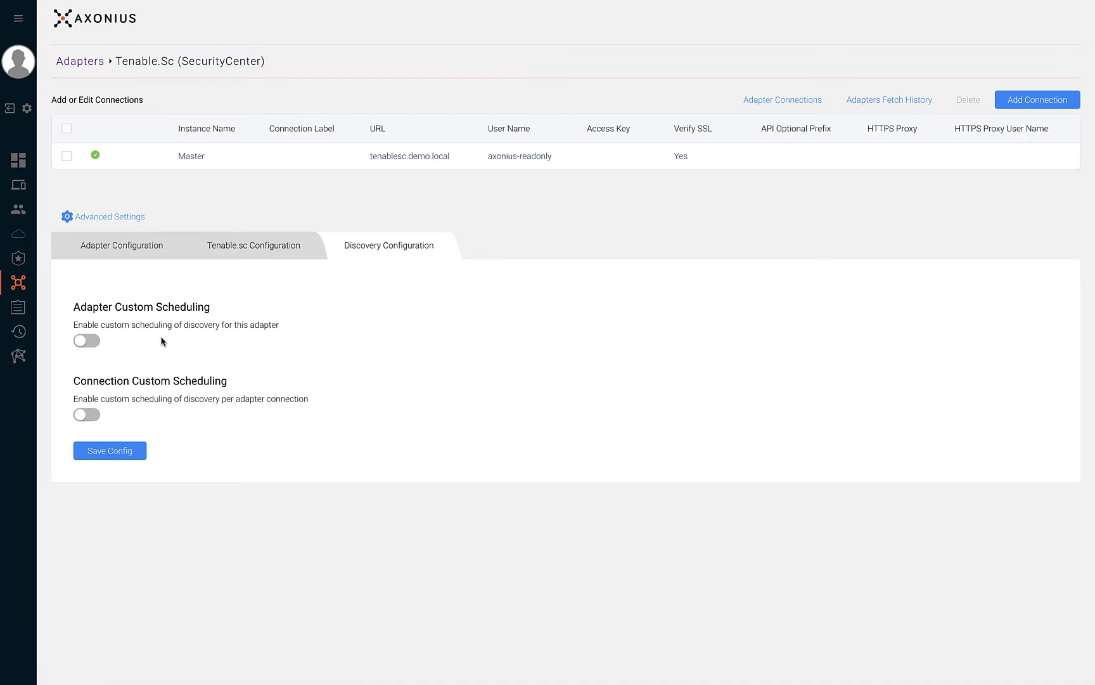
{"action": "left_click", "coordinate": [93, 344]}
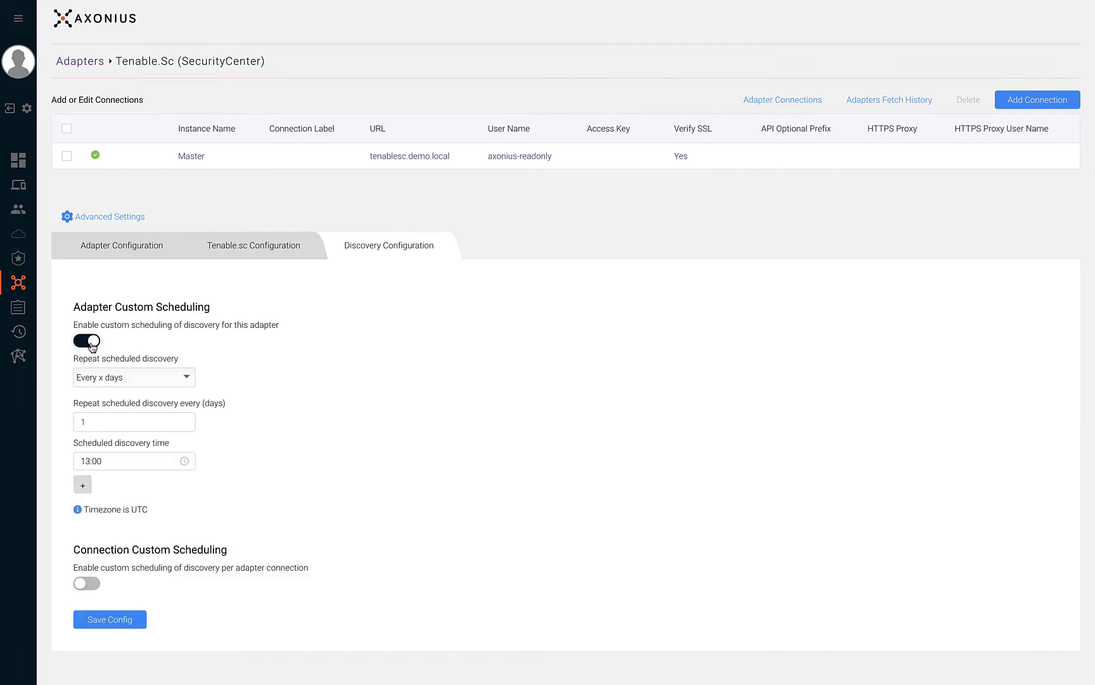
{"action": "left_click", "coordinate": [187, 423]}
{"action": "left_click", "coordinate": [90, 584]}
Open Adapter Connections and review the Connection Status, Connection Name and Discovery Schedule filter options
{"action": "left_click", "coordinate": [810, 100]}
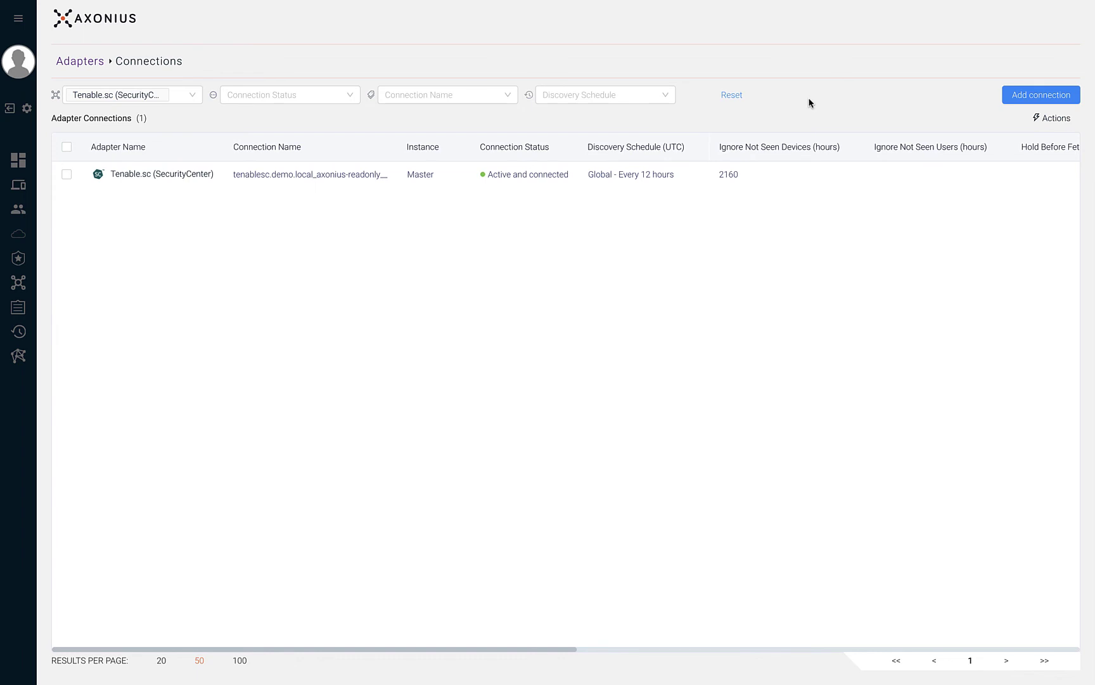
{"action": "left_click", "coordinate": [351, 97]}
{"action": "left_click", "coordinate": [428, 95]}
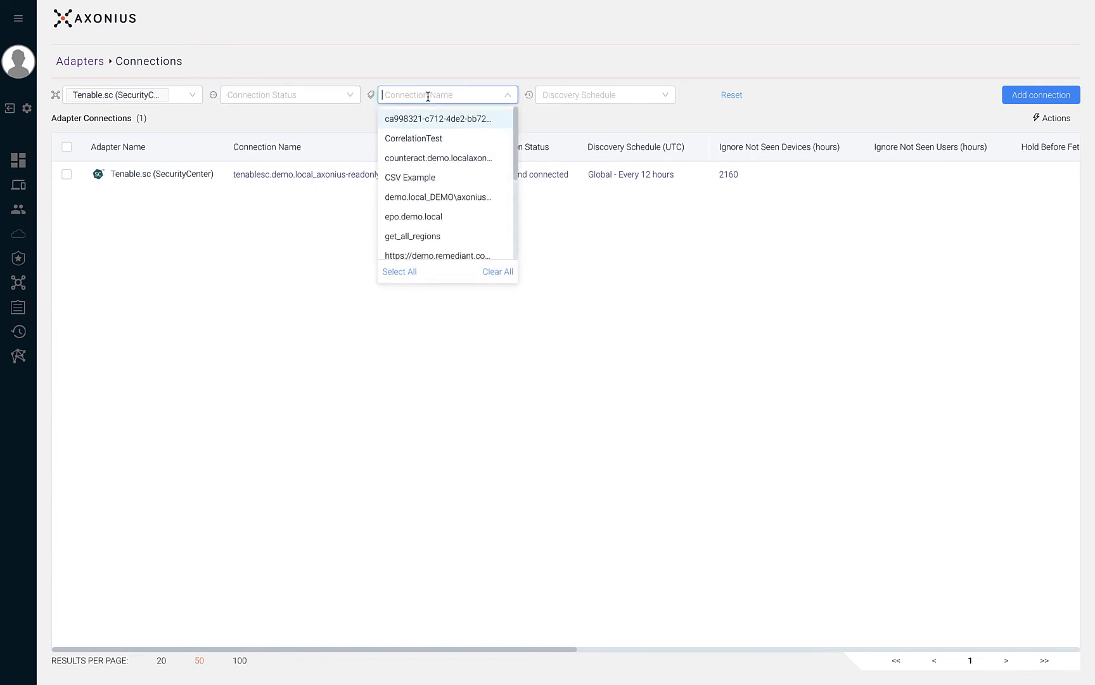
{"action": "left_click", "coordinate": [573, 95]}
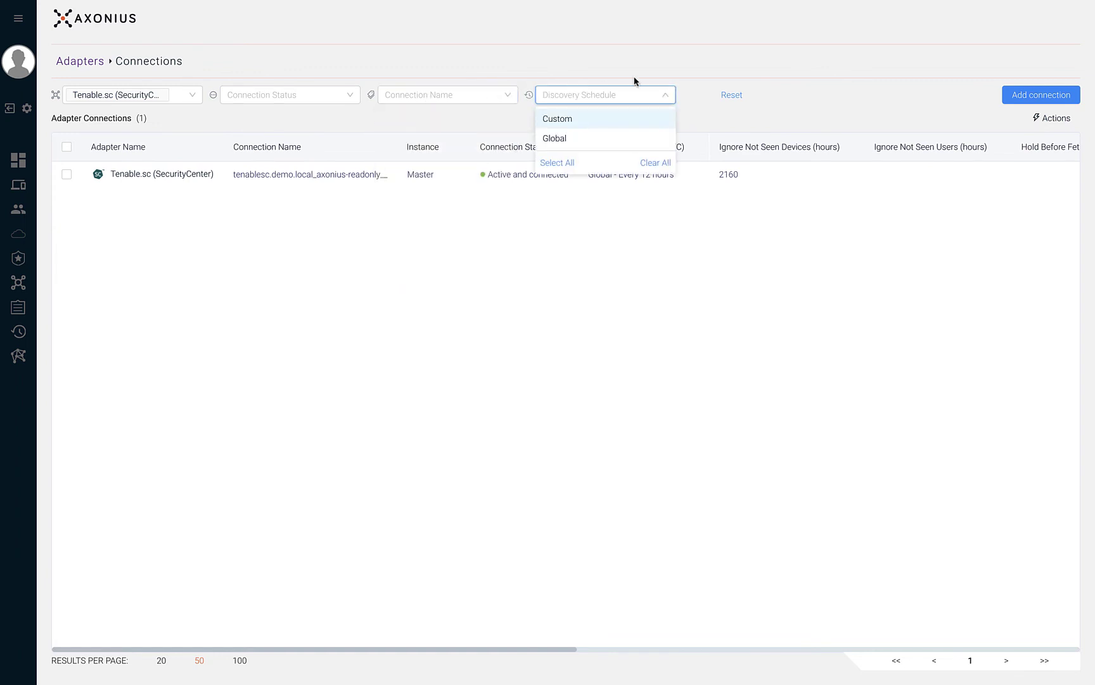
{"action": "left_click", "coordinate": [821, 75]}
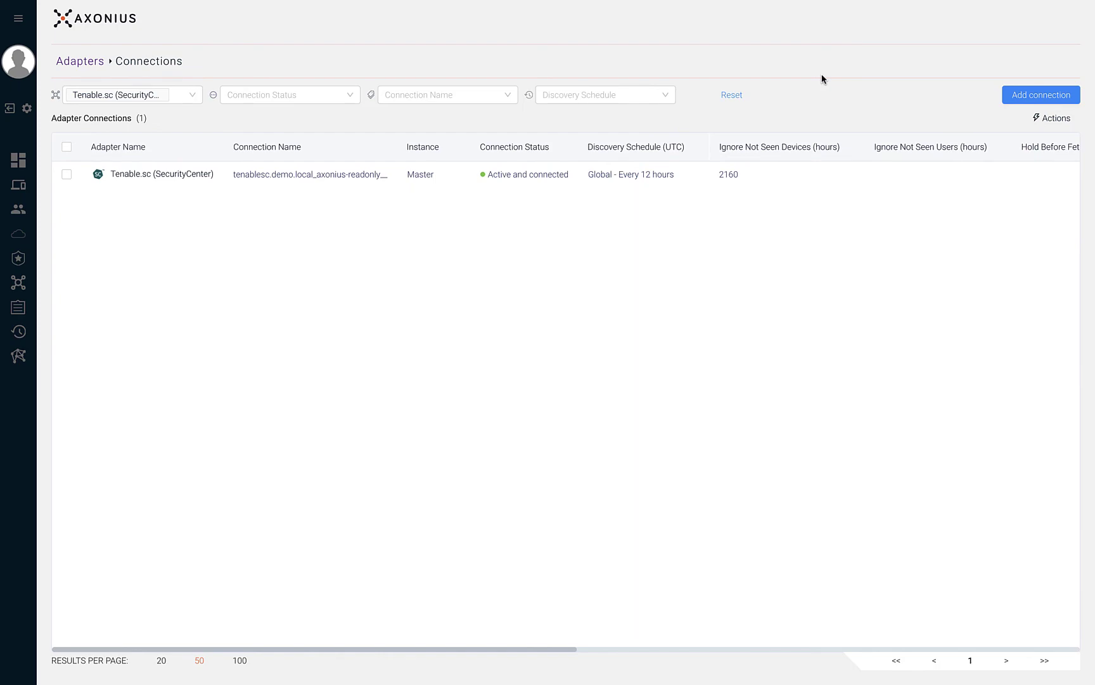
Reset the filters to list all 16 connections, then preview and cancel Add connection
{"action": "left_click", "coordinate": [732, 94]}
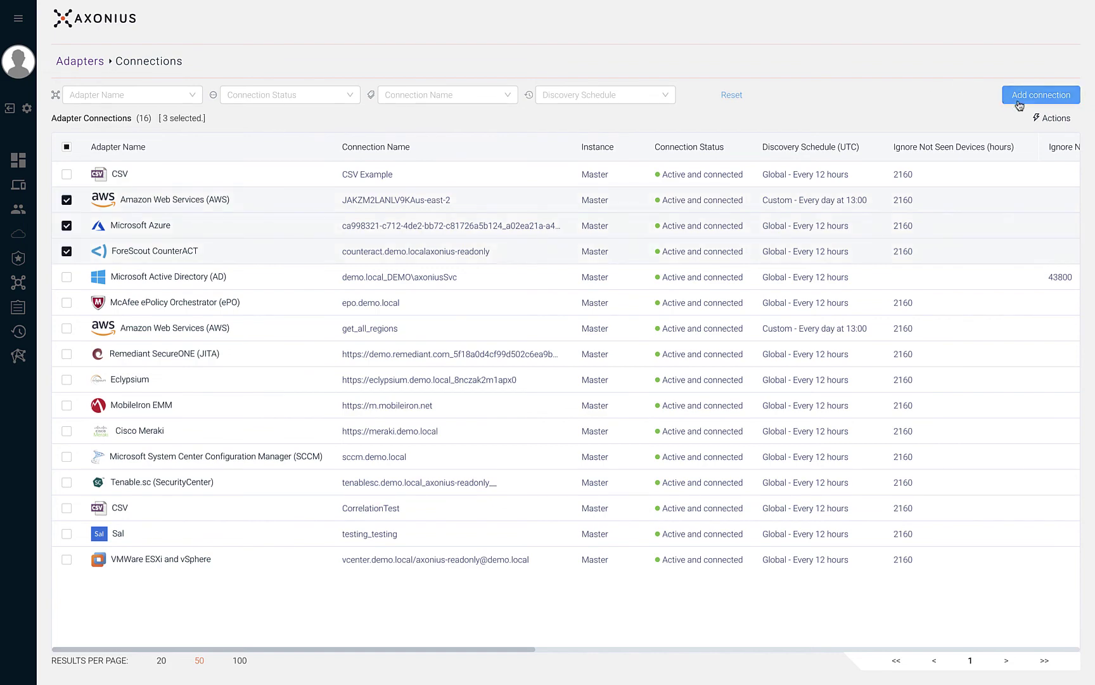
{"action": "left_click", "coordinate": [1018, 100]}
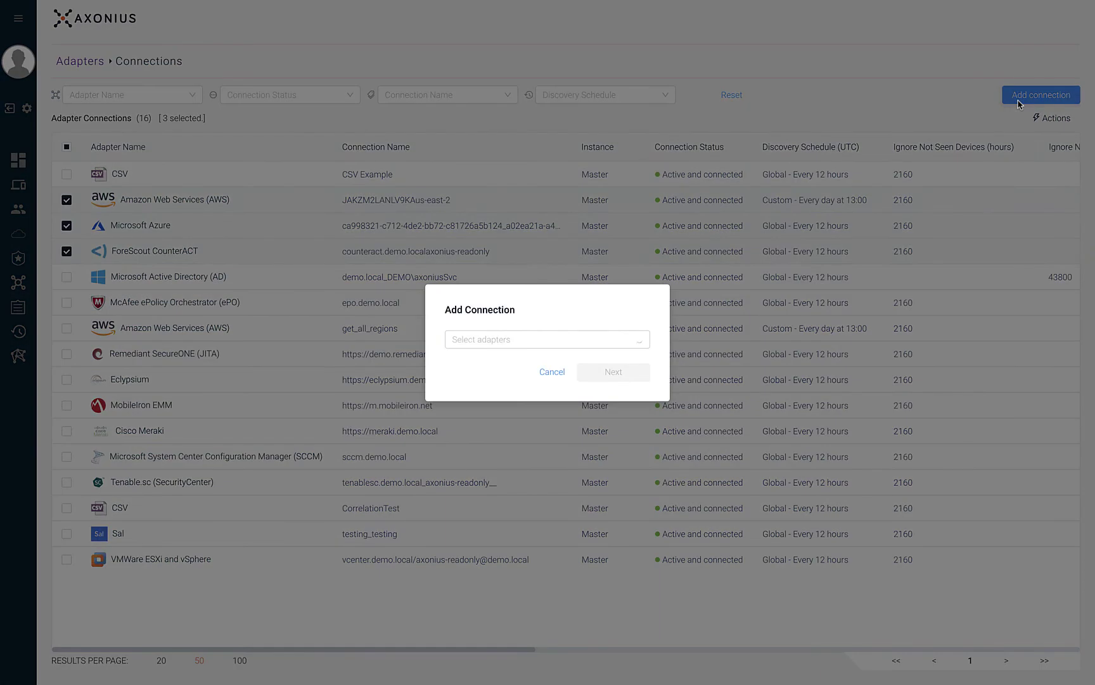
{"action": "left_click", "coordinate": [620, 340]}
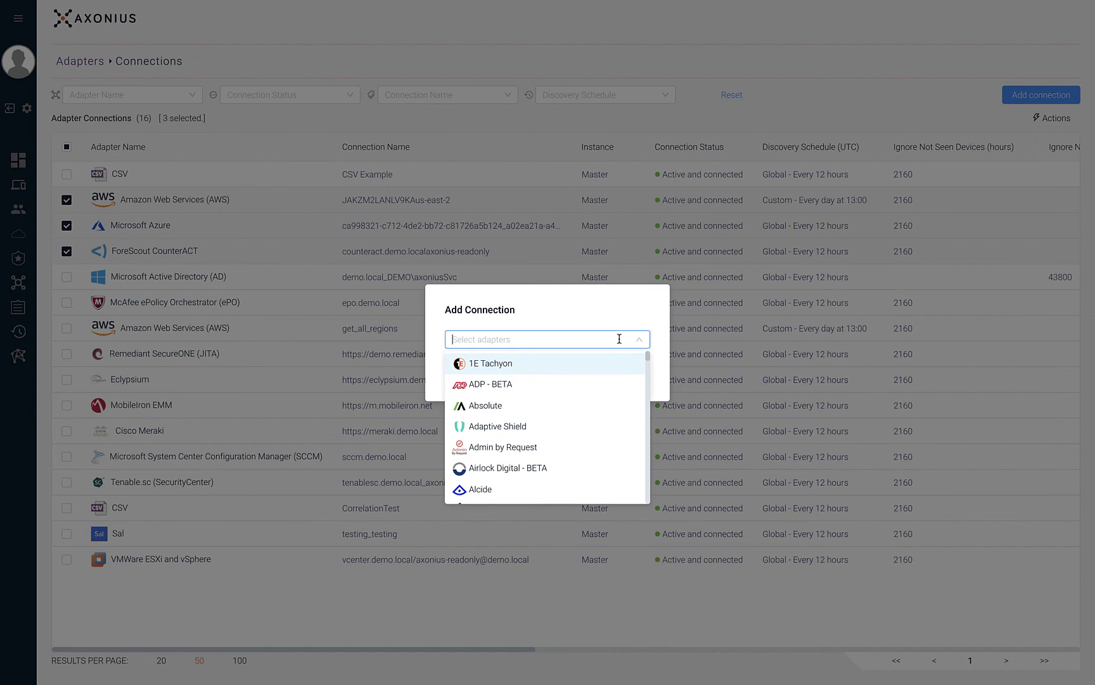
{"action": "left_click", "coordinate": [798, 105]}
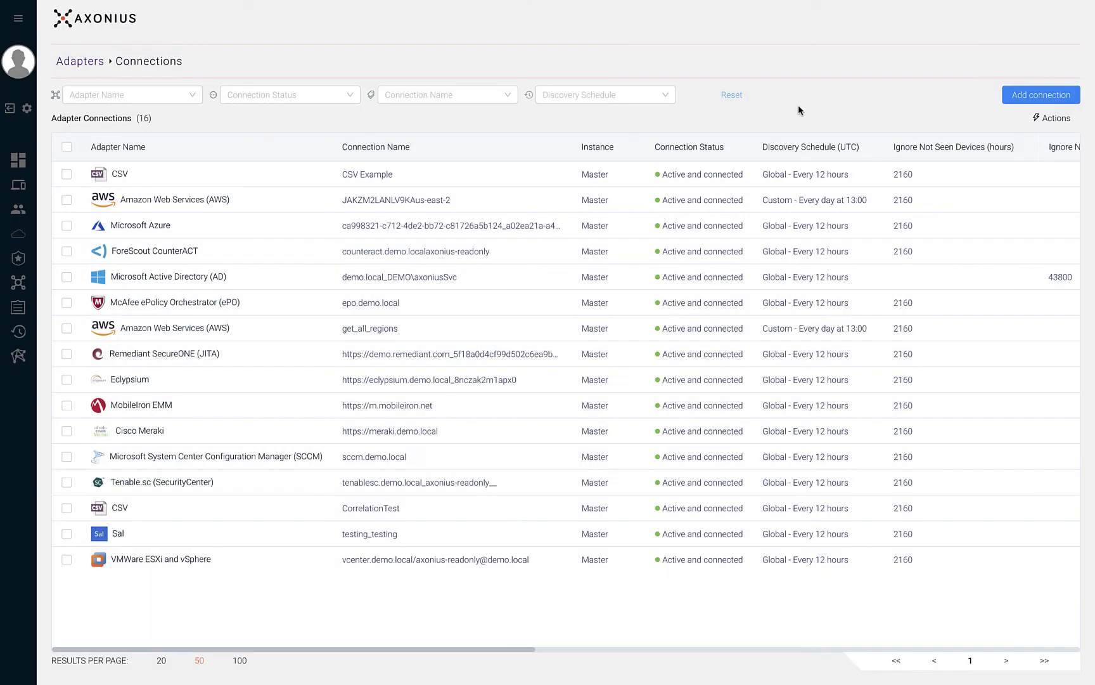
Select the AWS, Microsoft Azure and ForeScout CounterACT connections and view their available actions
{"action": "left_click", "coordinate": [66, 200]}
{"action": "left_click", "coordinate": [67, 225]}
{"action": "left_click", "coordinate": [66, 252]}
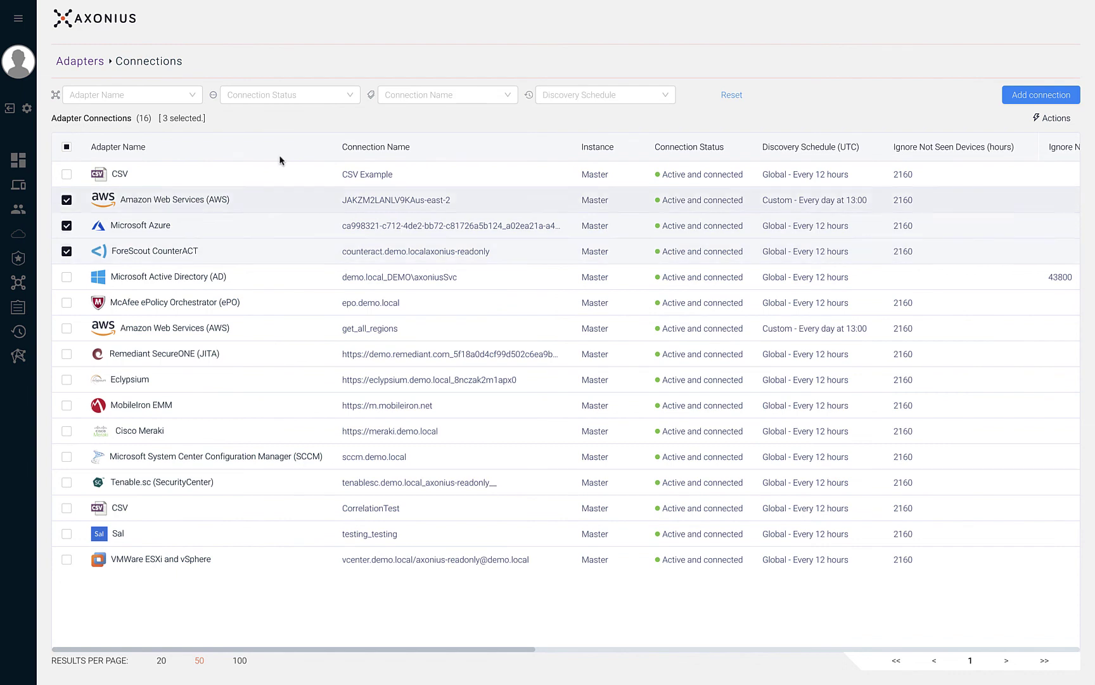
{"action": "left_click", "coordinate": [1053, 121]}
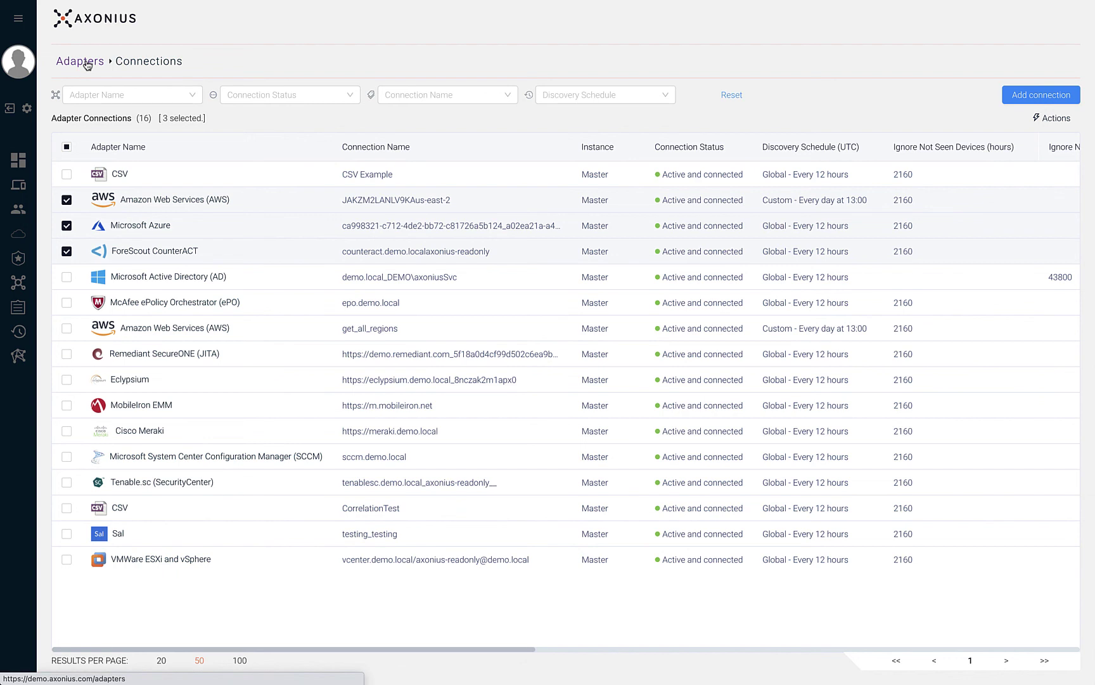
Go to Adapters Fetch History and review the adapter name, fetch status and connection name filter choices
{"action": "left_click", "coordinate": [87, 63]}
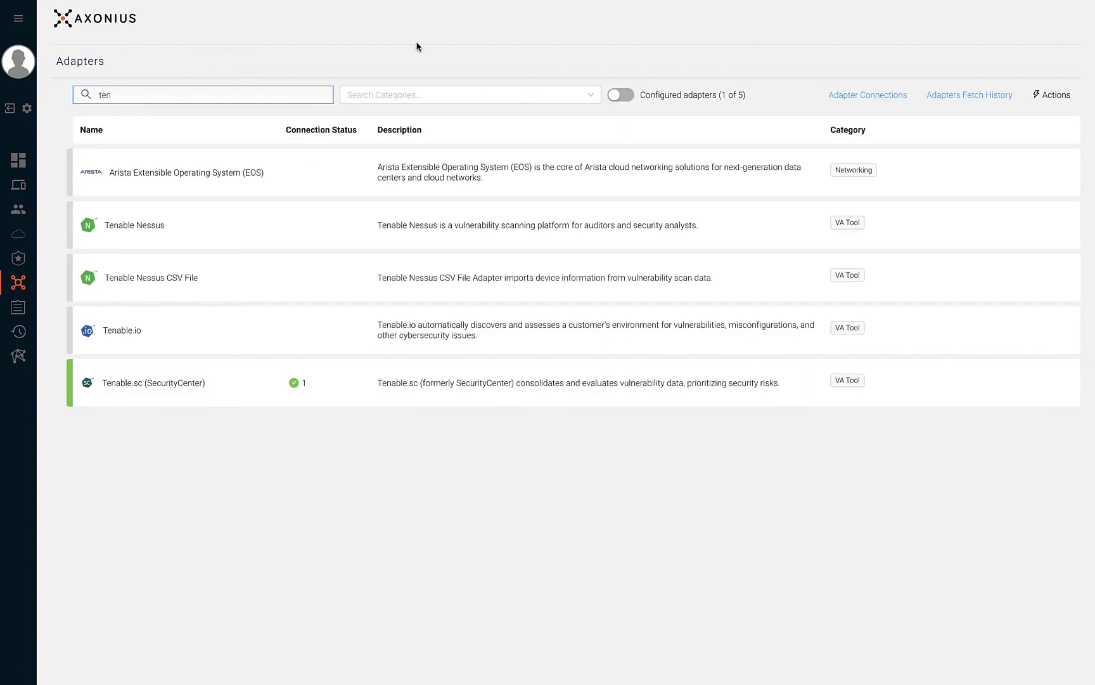
{"action": "left_click", "coordinate": [947, 96]}
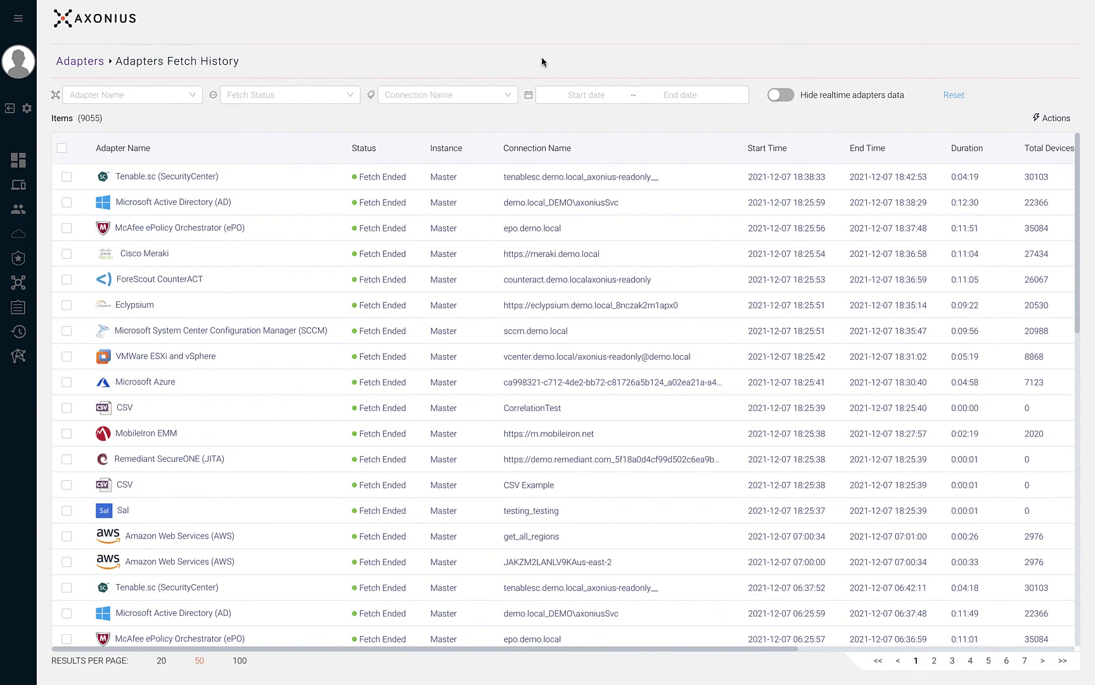
{"action": "left_click", "coordinate": [175, 95]}
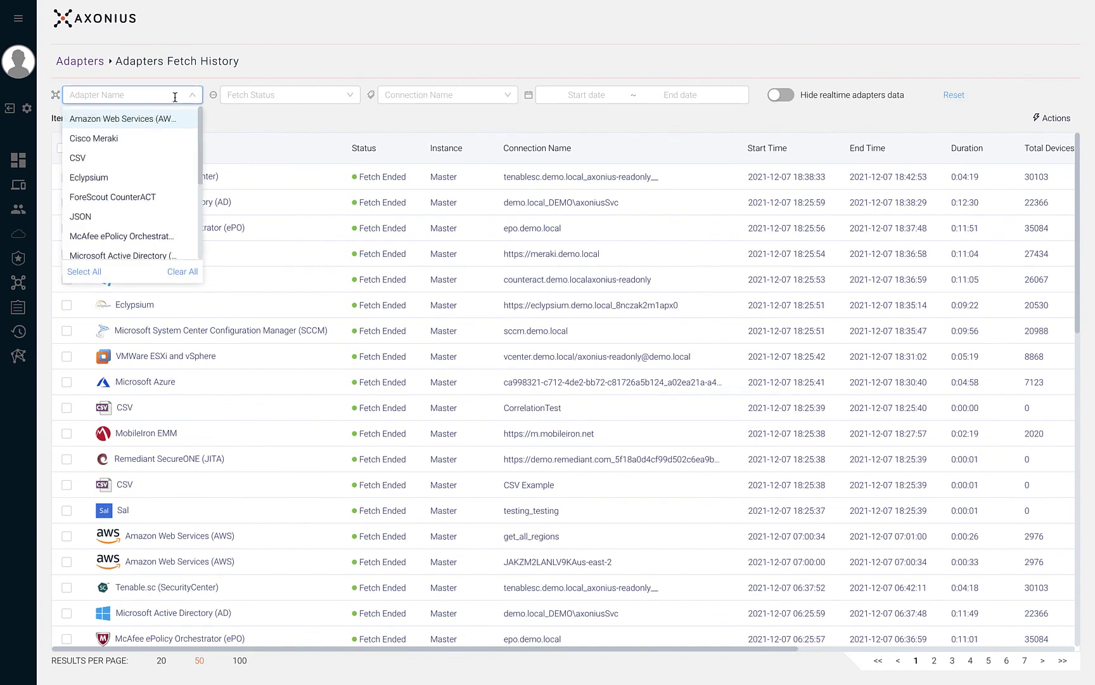
{"action": "left_click", "coordinate": [263, 95]}
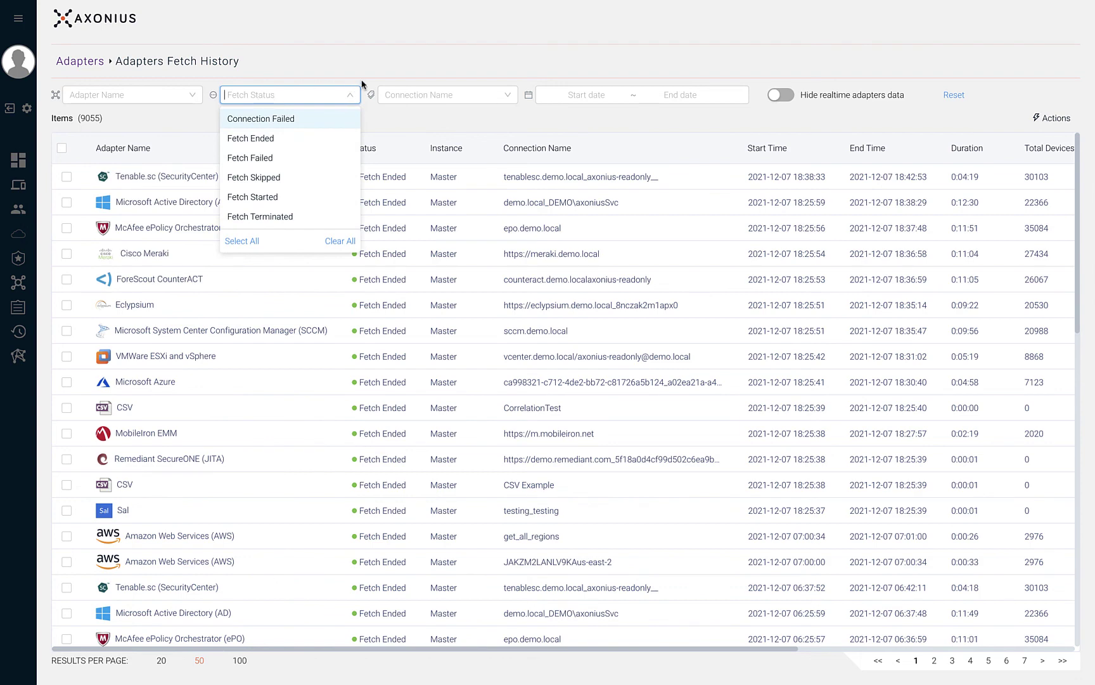
{"action": "left_click", "coordinate": [396, 94]}
Check the fetch date range picker, then select the latest Tenable.sc and Microsoft Active Directory fetch entries
{"action": "left_click", "coordinate": [580, 95]}
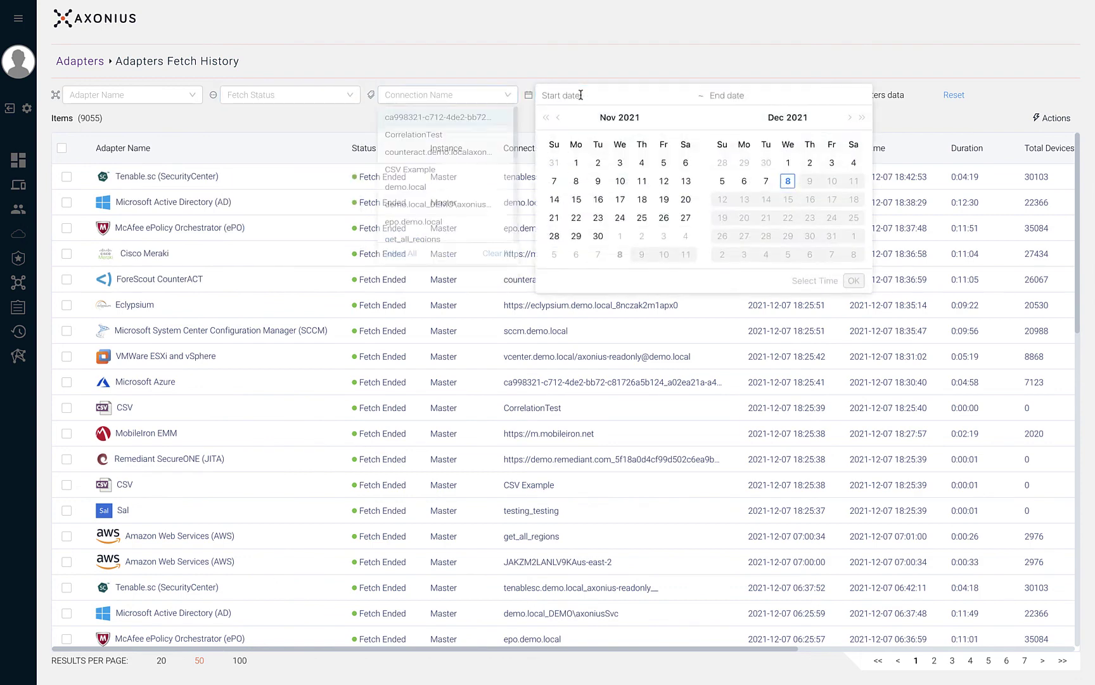
{"action": "left_click", "coordinate": [600, 68]}
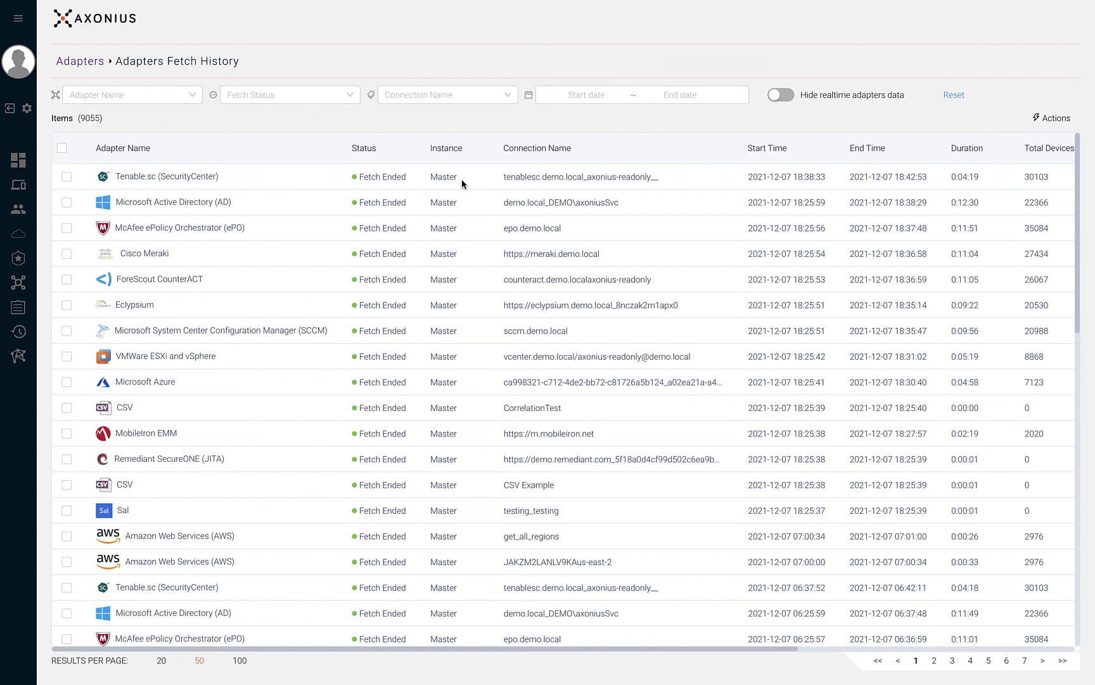
{"action": "left_click", "coordinate": [67, 176]}
{"action": "left_click", "coordinate": [67, 202]}
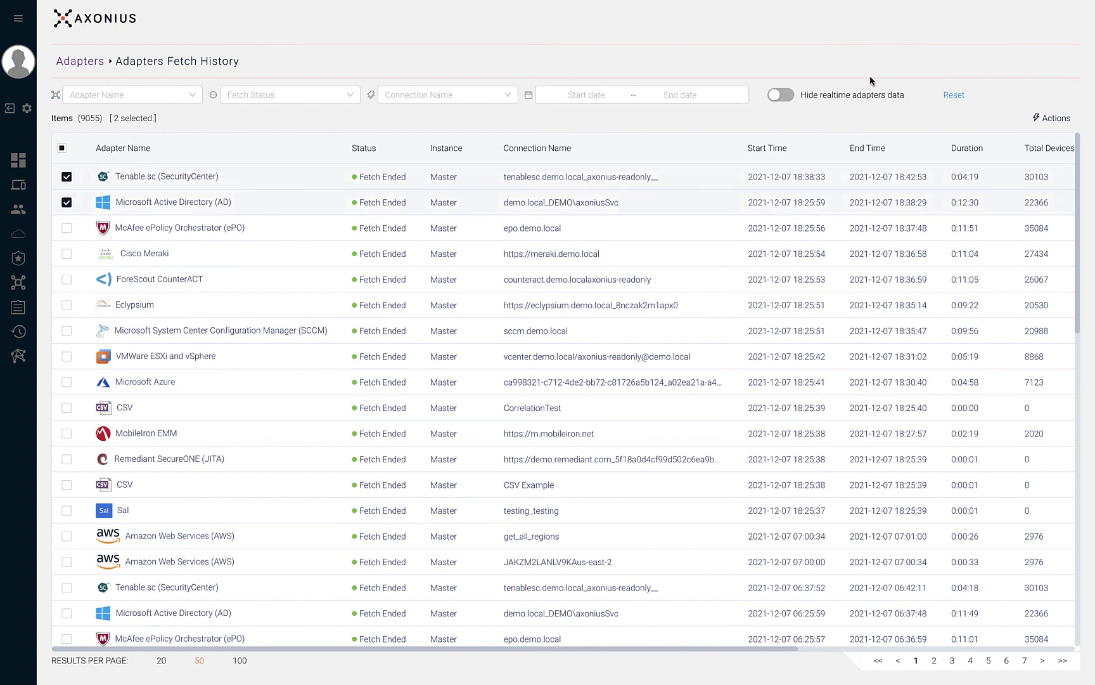
View the Actions menu, then show the Lifecycle Settings discovery schedule options, currently every 12 hours
{"action": "left_click", "coordinate": [1042, 120]}
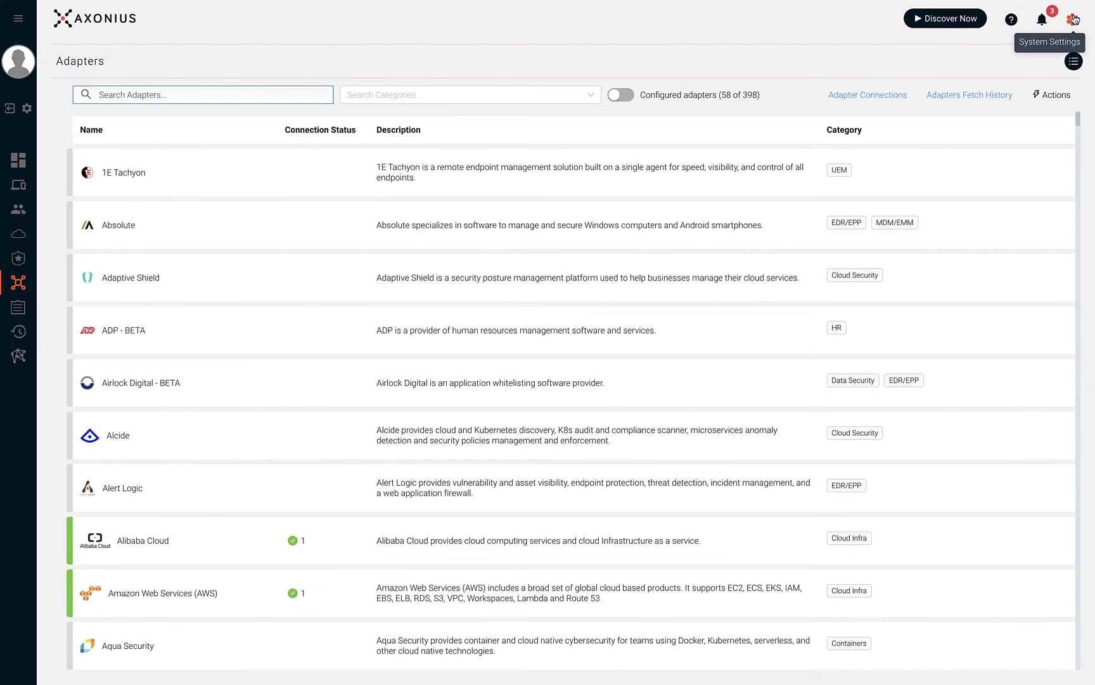
{"action": "left_click", "coordinate": [1009, 81]}
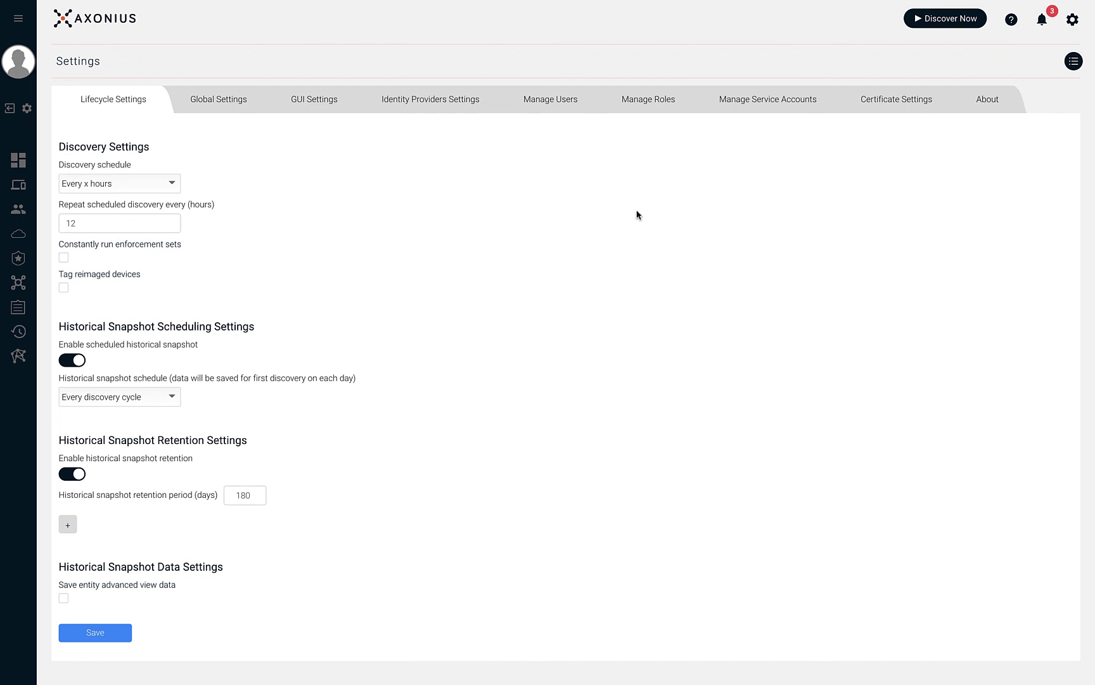
{"action": "left_click", "coordinate": [169, 184]}
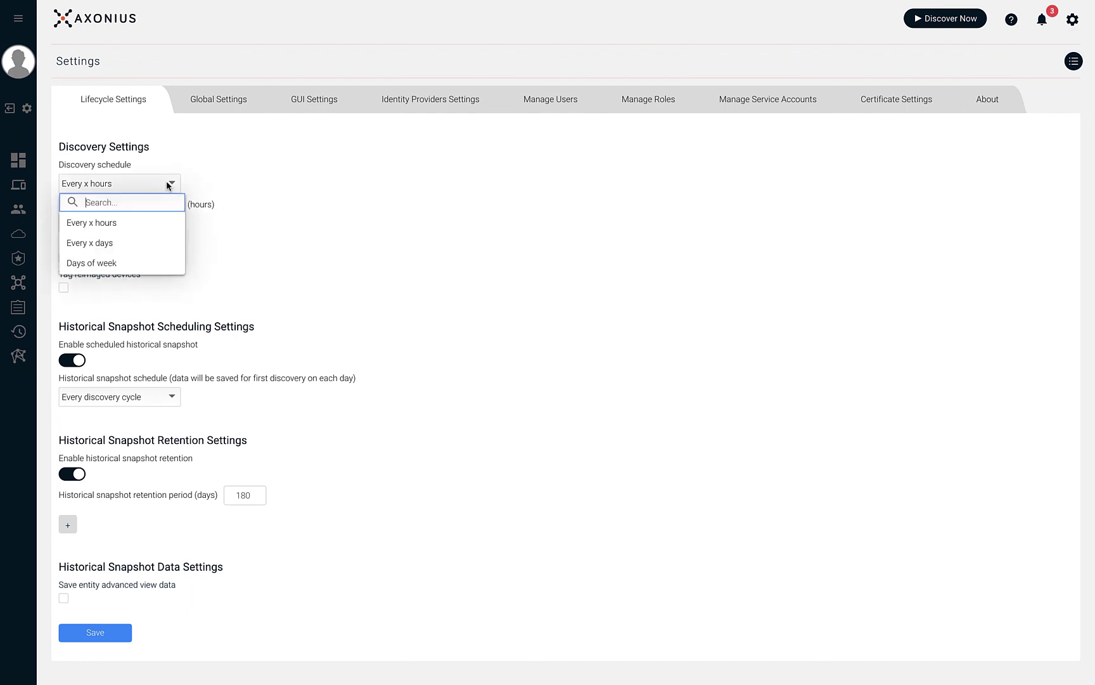